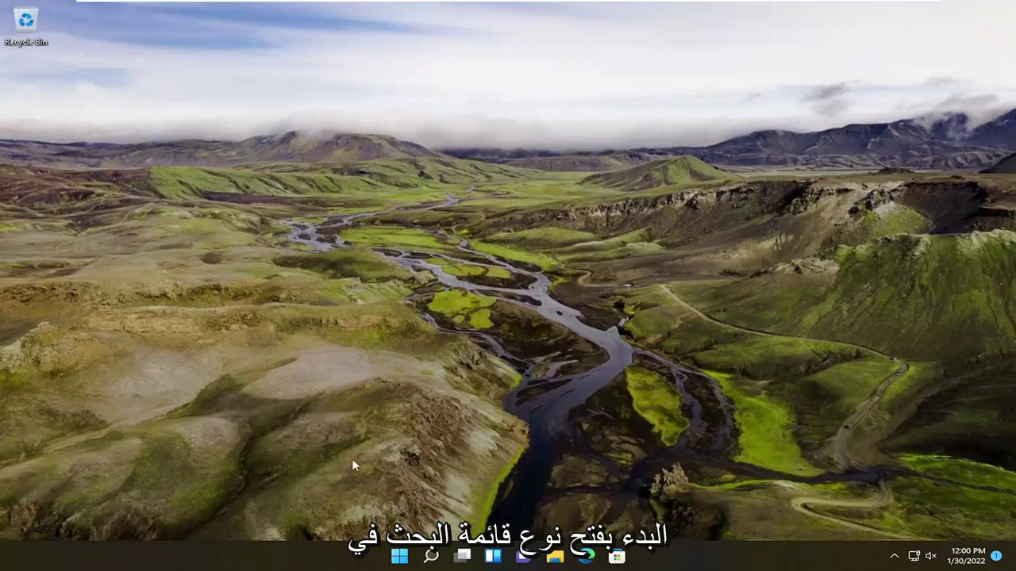
Search for 'regedit' and launch Registry Editor as administrator.
left_click(431, 556)
type("regedit")
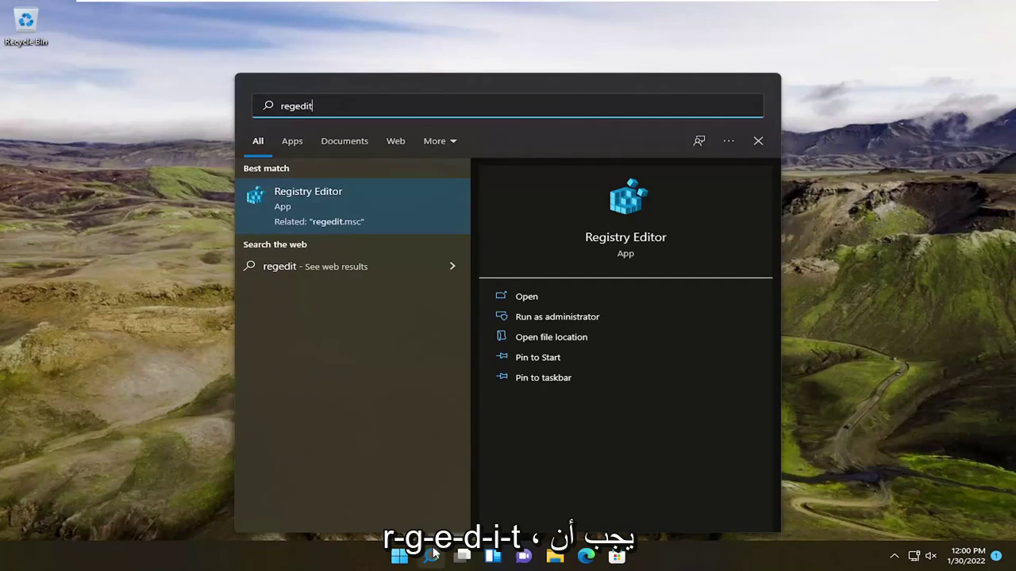
right_click(313, 219)
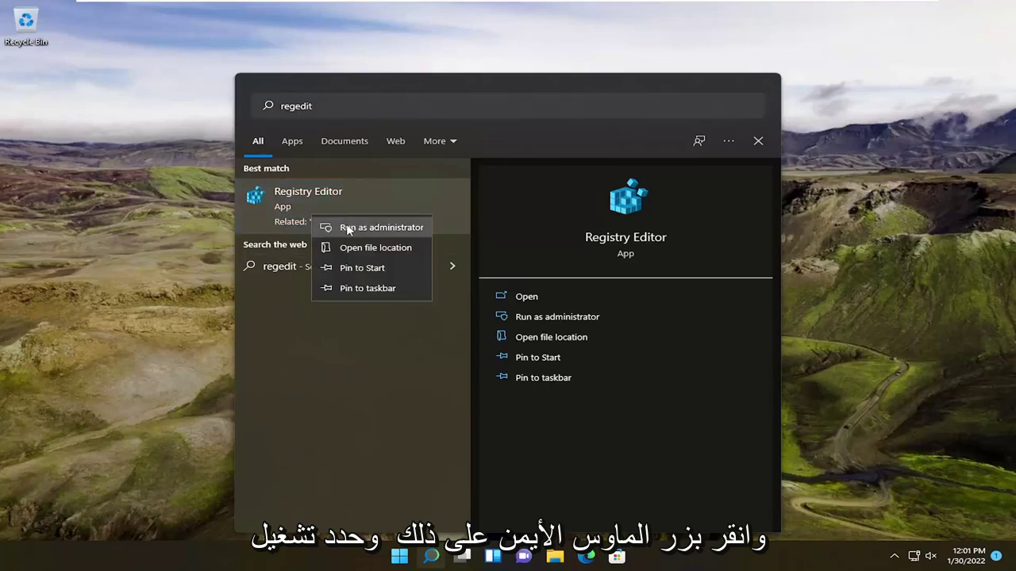
left_click(347, 228)
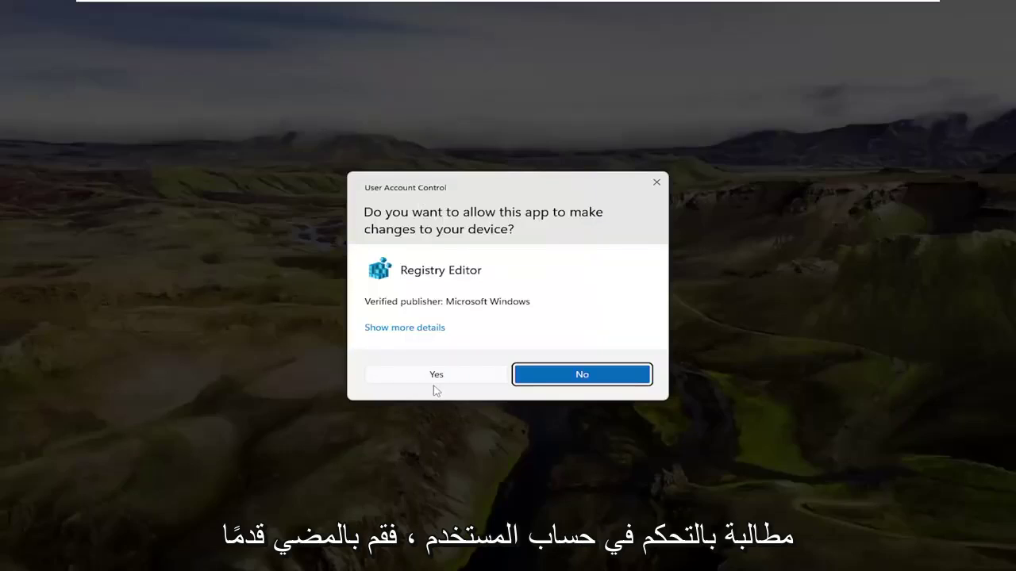
Approve the User Account Control prompt and reposition the Registry Editor window.
left_click(435, 385)
left_click_drag(173, 65, 573, 60)
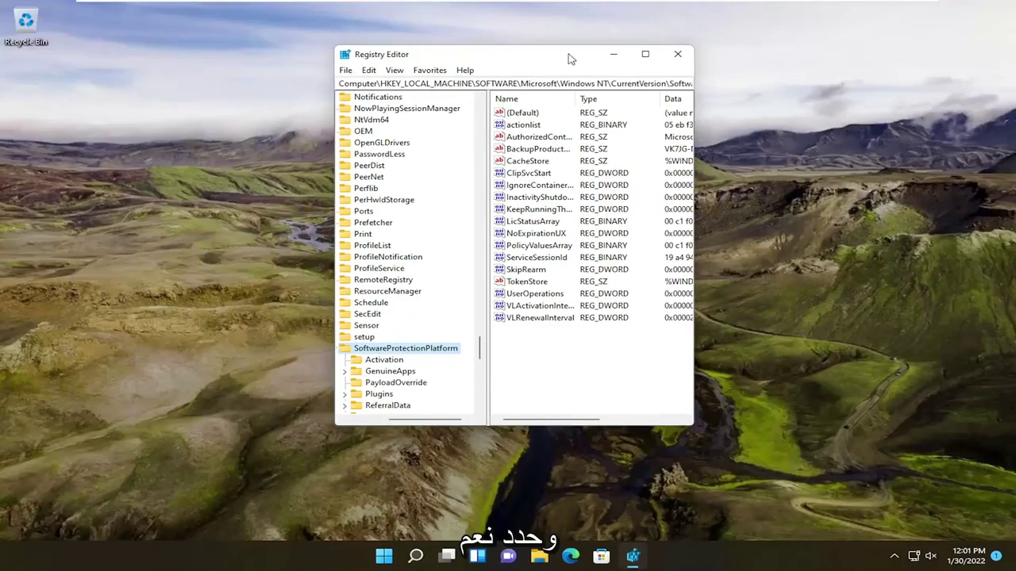
left_click_drag(413, 419, 366, 399)
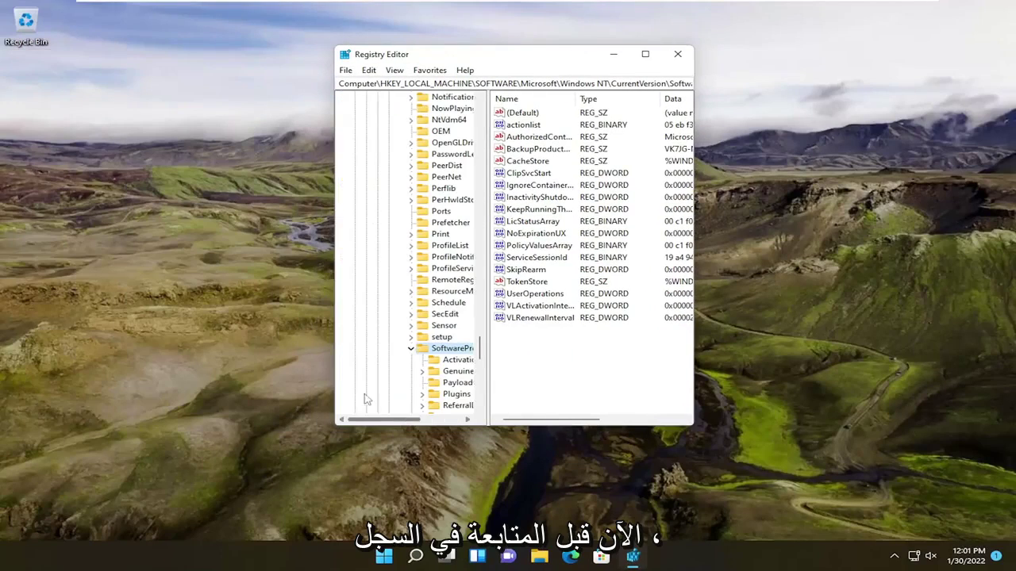
Collapse SoftwareProtectionPlatform, Microsoft, SOFTWARE and HKEY_LOCAL_MACHINE, then enlarge the window.
left_click(410, 348)
left_click_drag(479, 349, 472, 119)
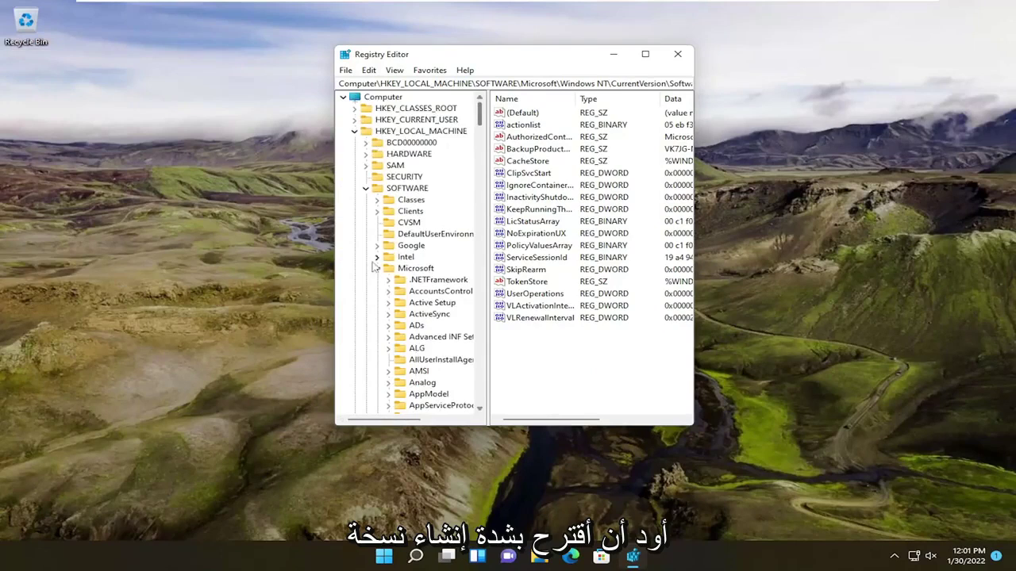
left_click(378, 269)
left_click(367, 188)
left_click(355, 131)
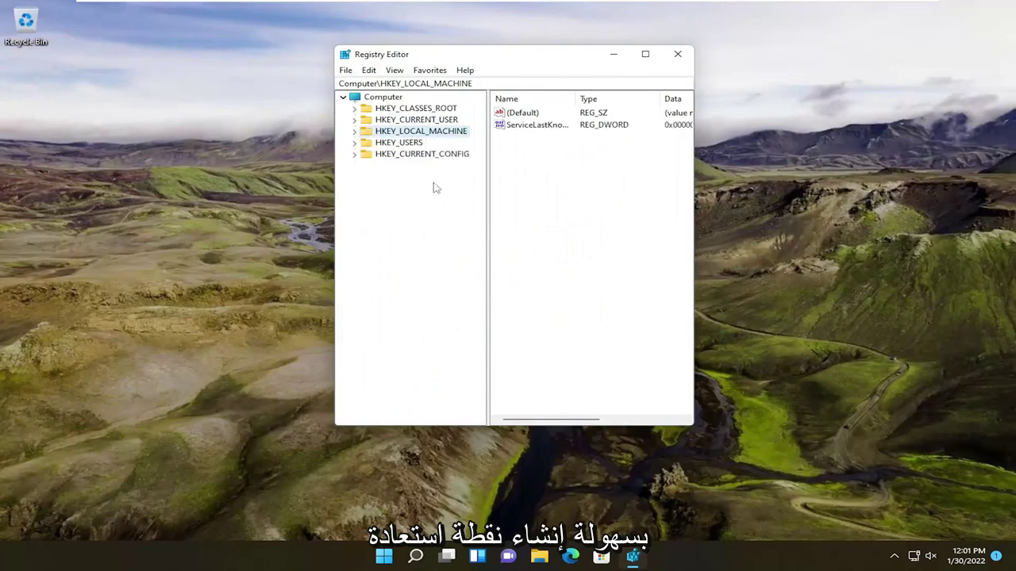
left_click_drag(694, 429, 903, 493)
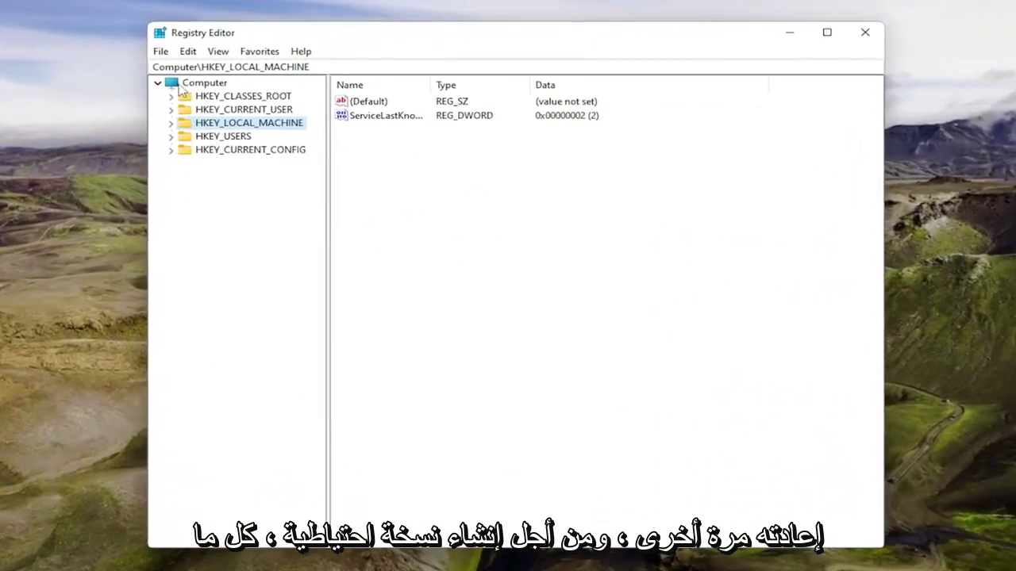
left_click(181, 84)
left_click(160, 52)
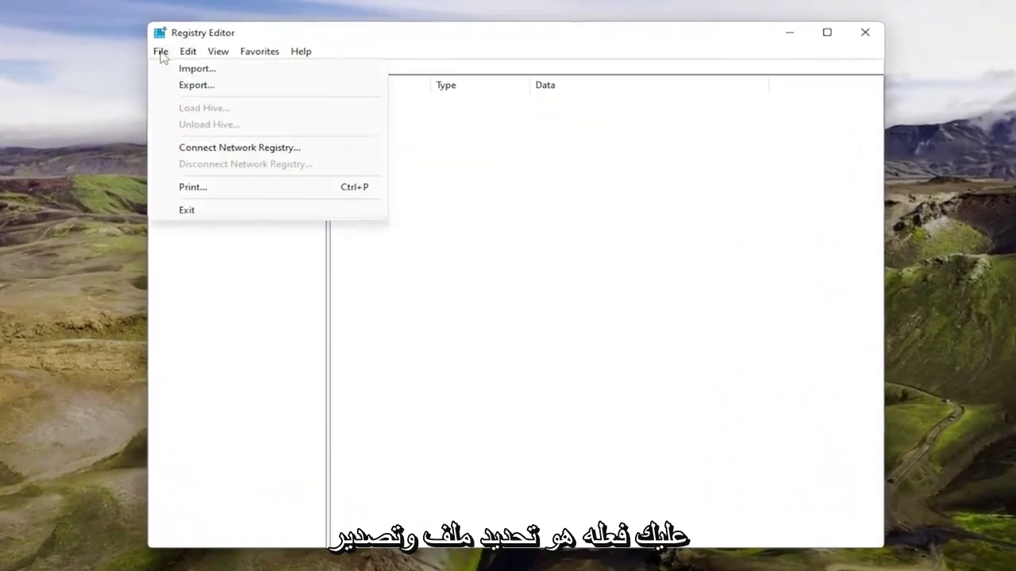
left_click(191, 85)
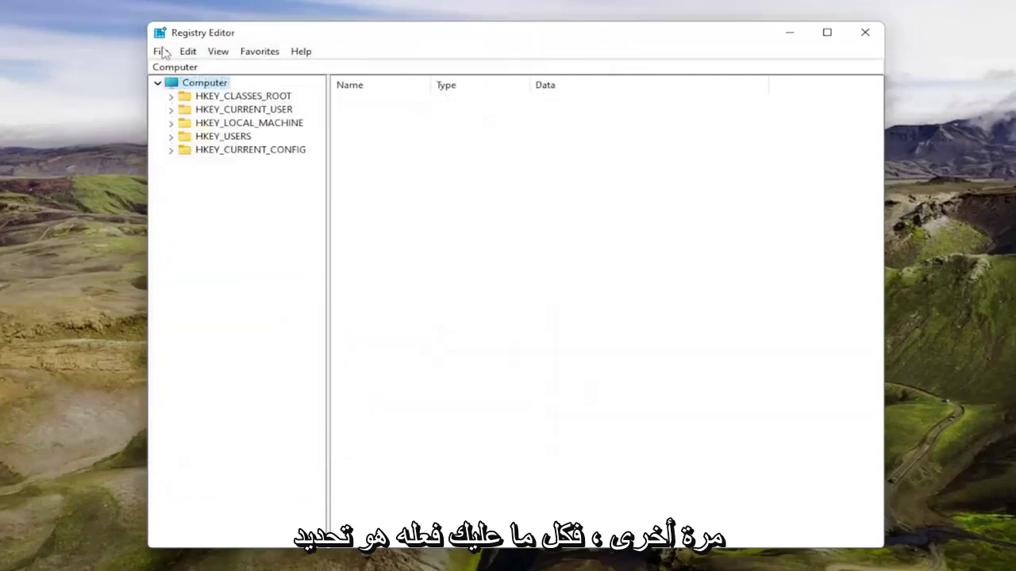
left_click(161, 51)
left_click(179, 69)
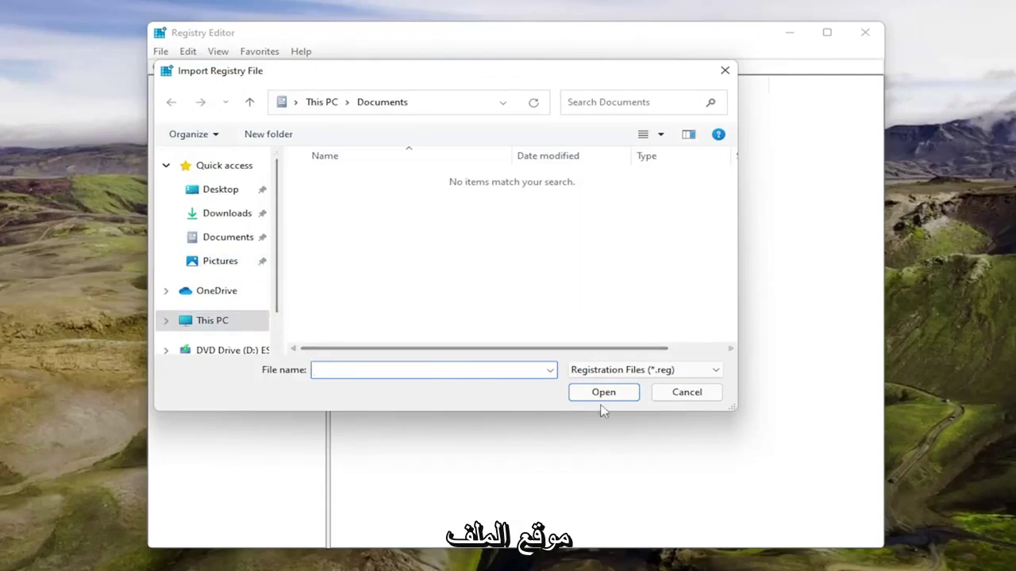
left_click(701, 394)
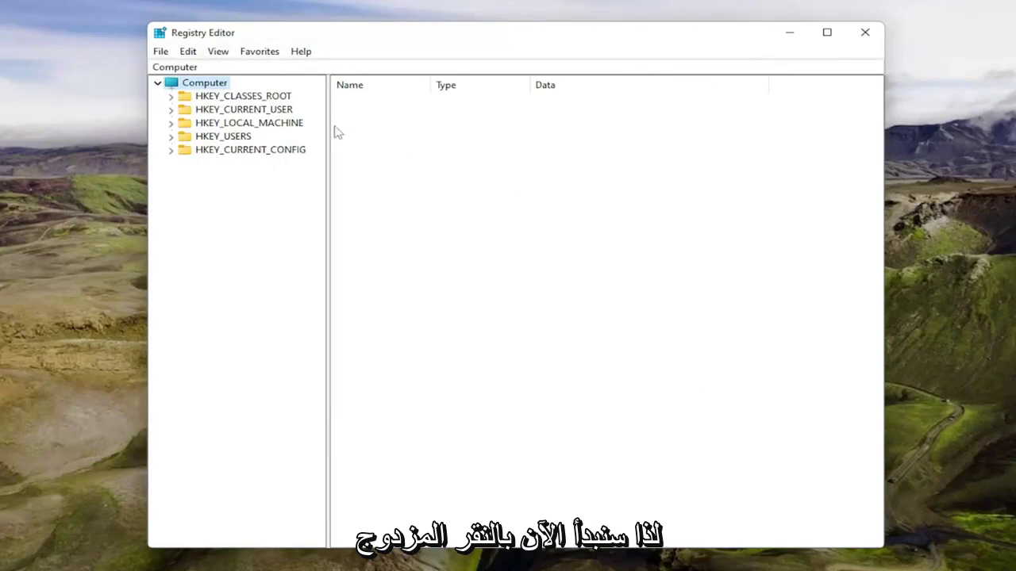
Expand HKEY_LOCAL_MACHINE\SYSTEM\CurrentControlSet\Control to list its subkeys.
double_click(270, 123)
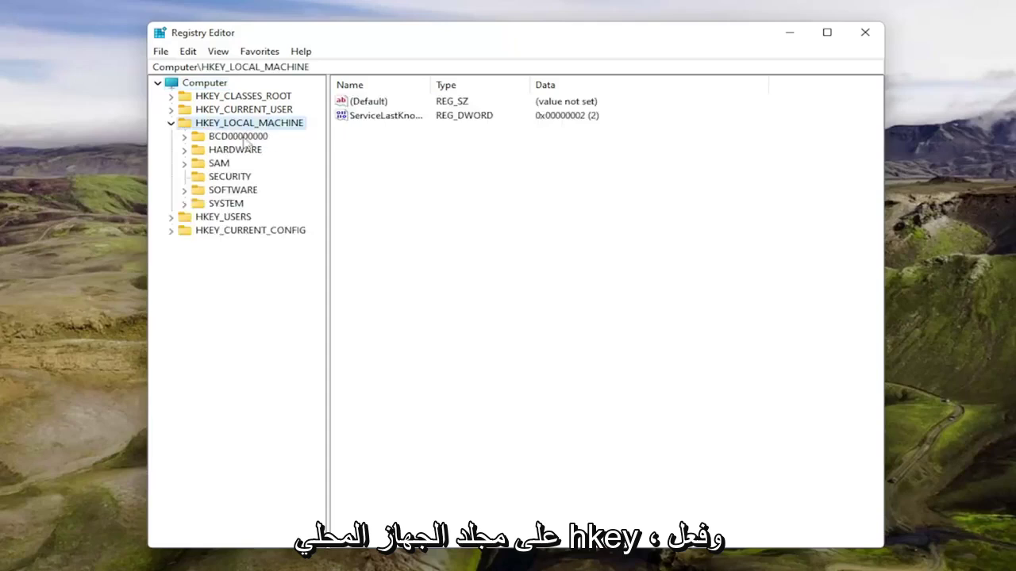
double_click(226, 203)
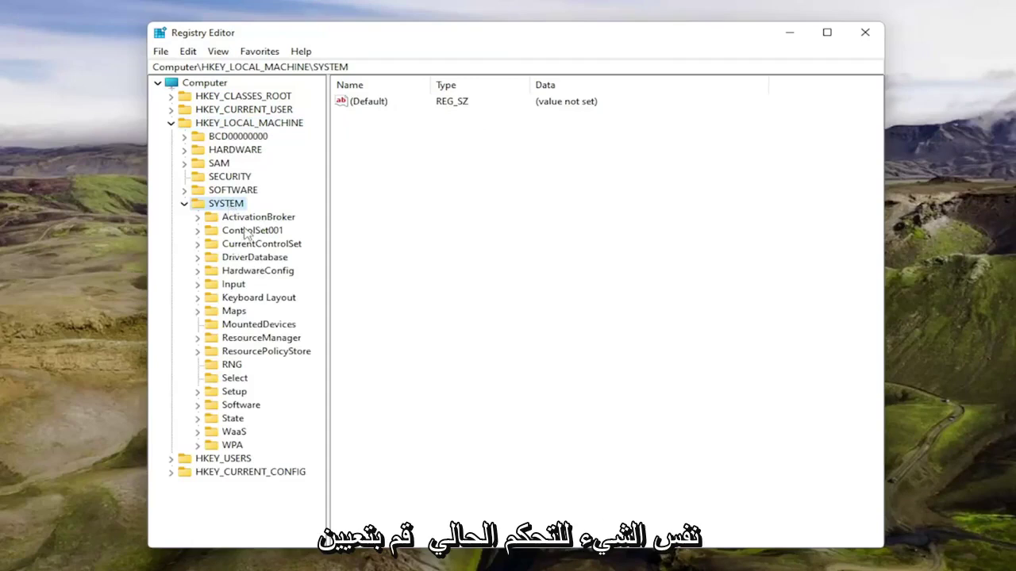
left_click(248, 230)
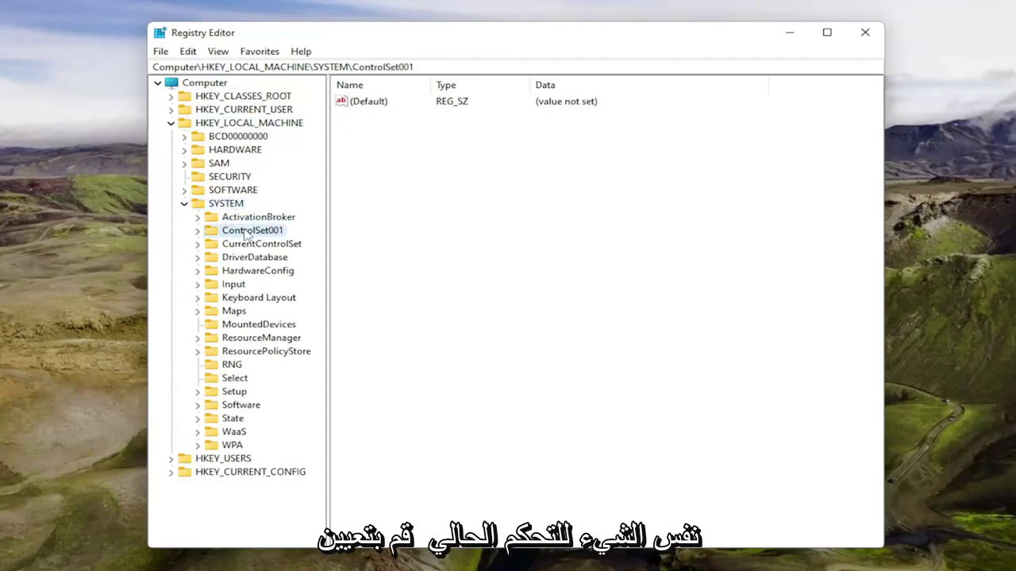
double_click(250, 245)
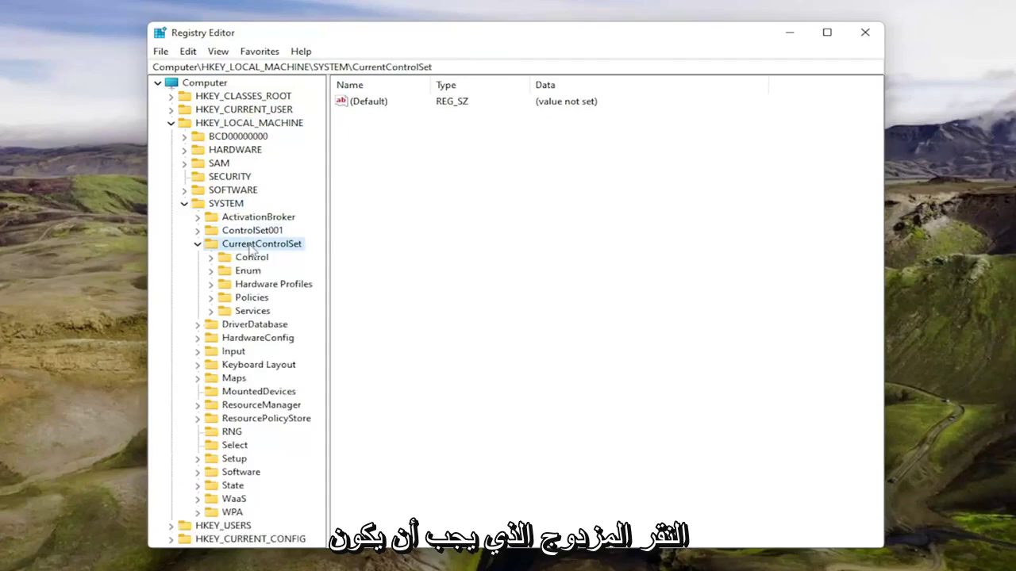
left_click(244, 261)
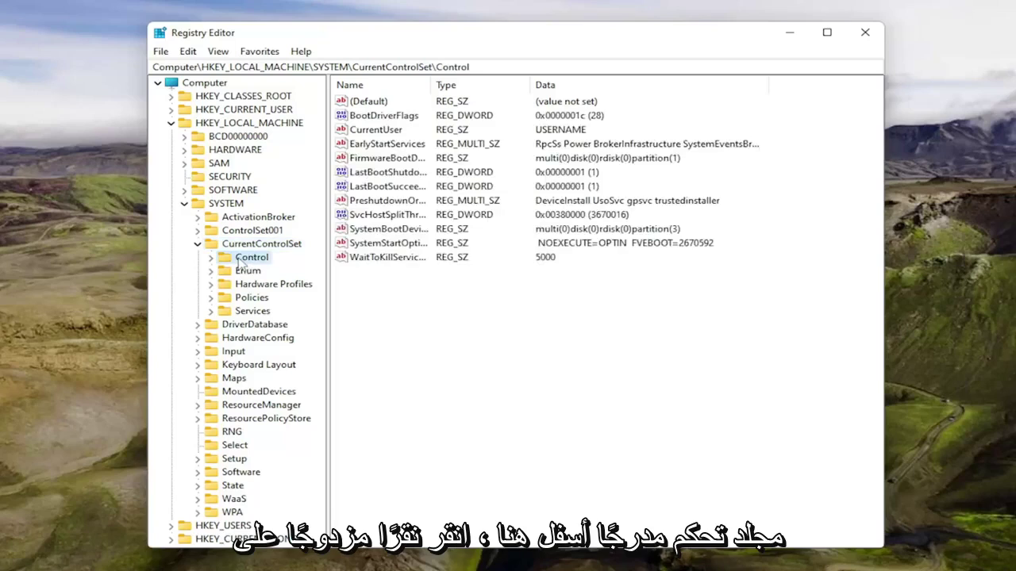
double_click(242, 260)
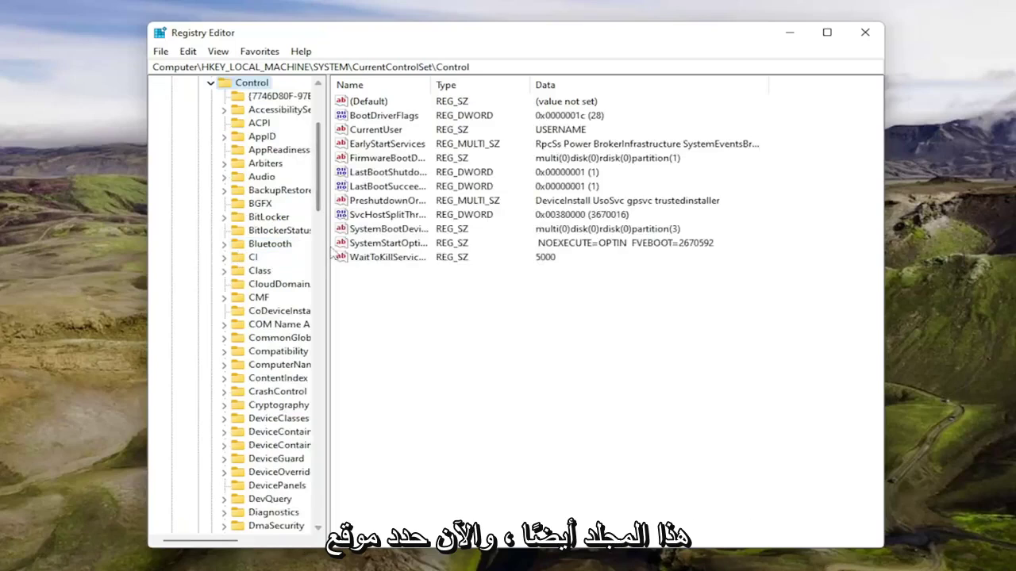
Widen the tree pane and scan Control's subkeys, confirming no StorageDevicePolicies key exists.
scroll(327, 251, "down", 11)
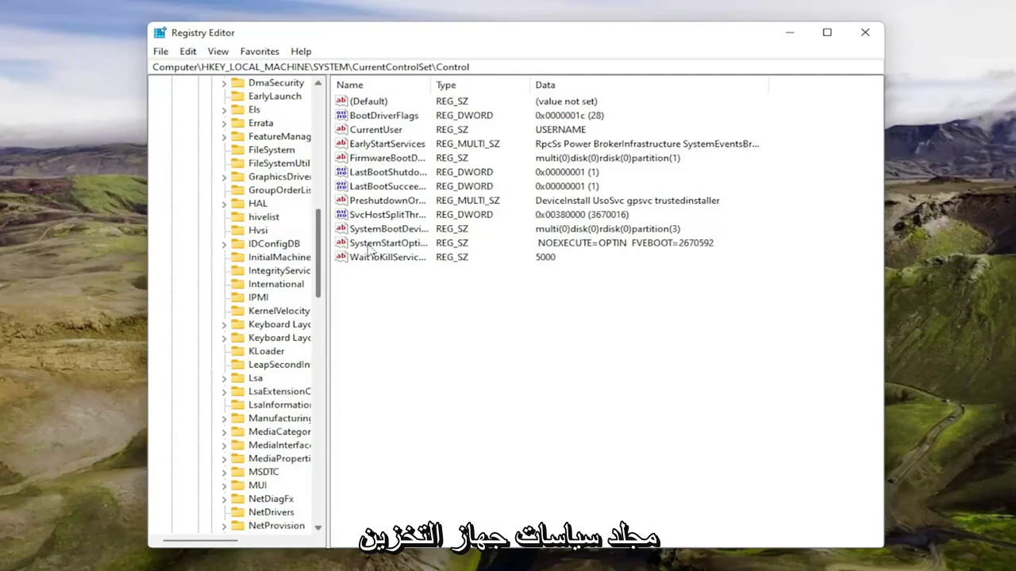
left_click_drag(328, 261, 428, 257)
scroll(277, 357, "down", 15)
left_click(264, 418)
left_click(294, 432)
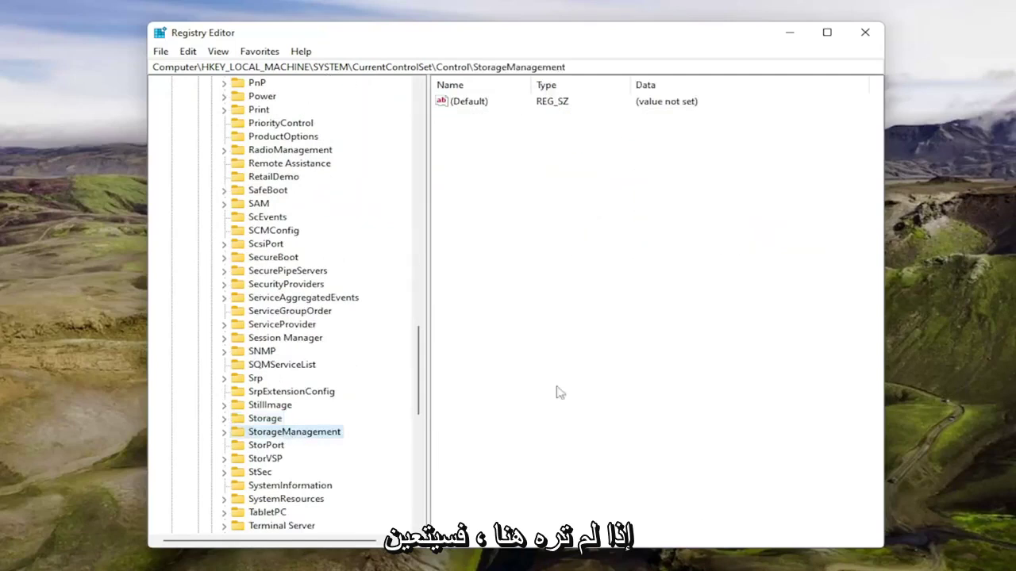
scroll(288, 341, "up", 2)
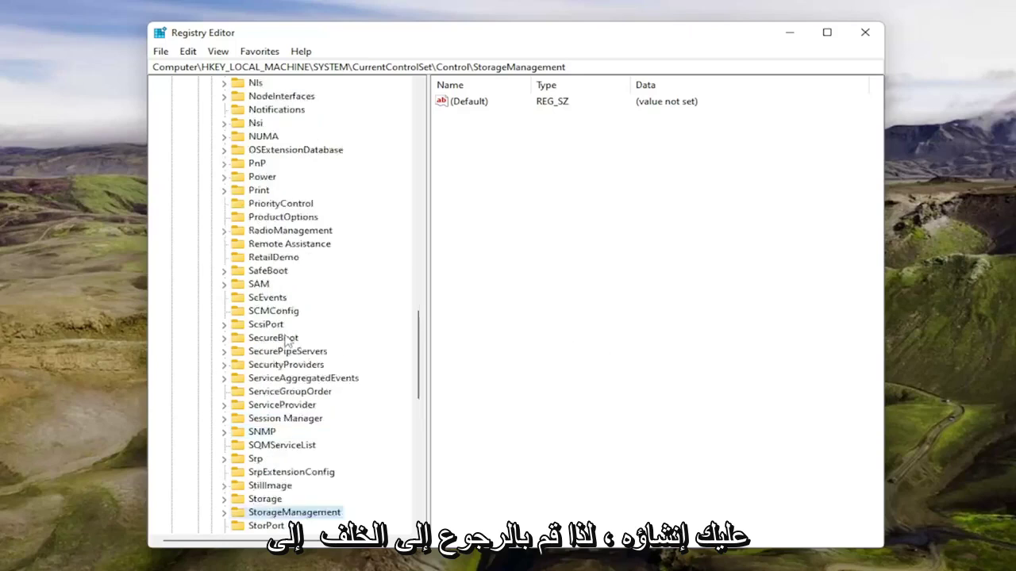
scroll(287, 341, "up", 20)
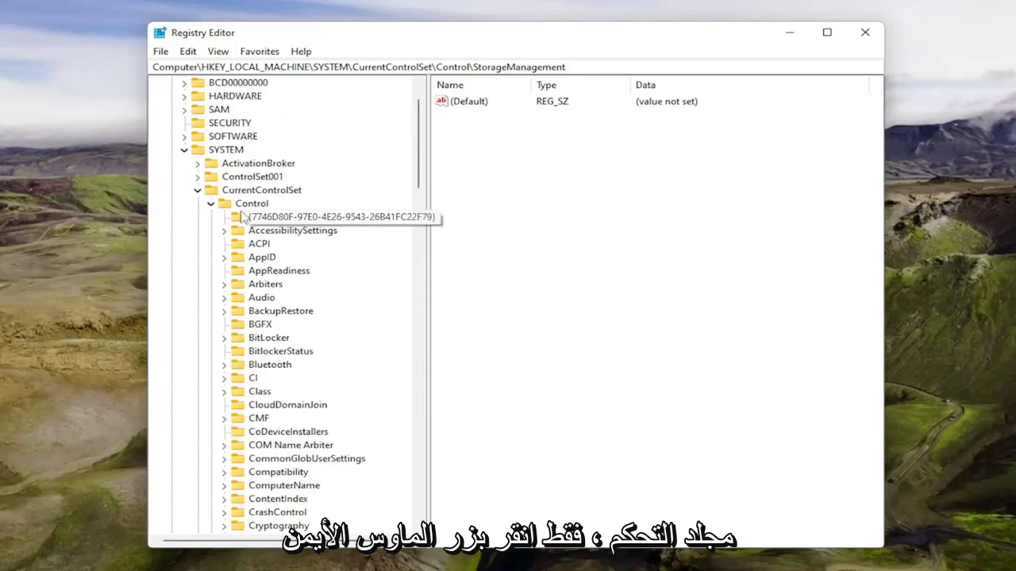
Create a new key named StorageDevicePolicies under Control and select it.
left_click(245, 204)
right_click(251, 205)
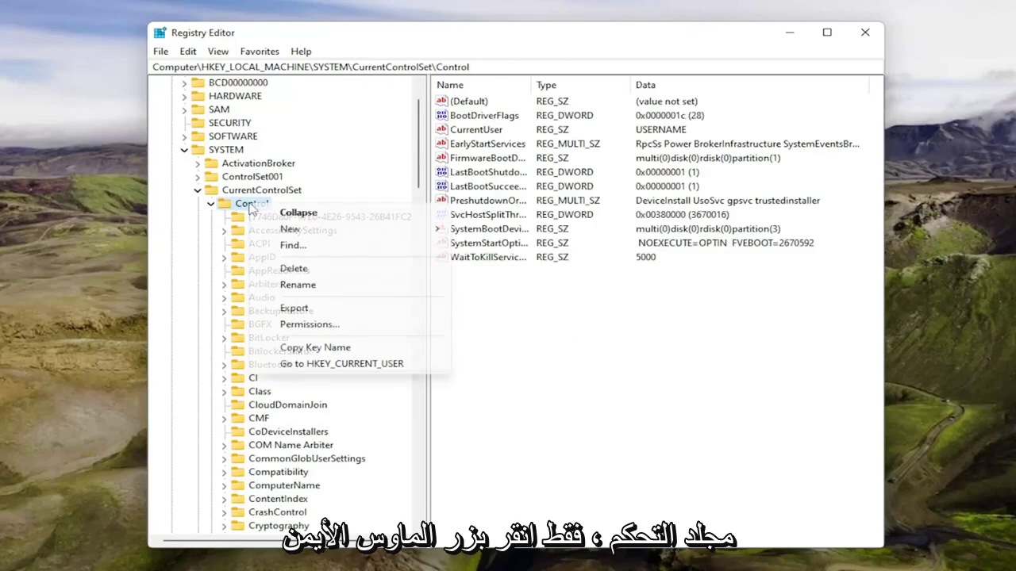
mouse_move(308, 232)
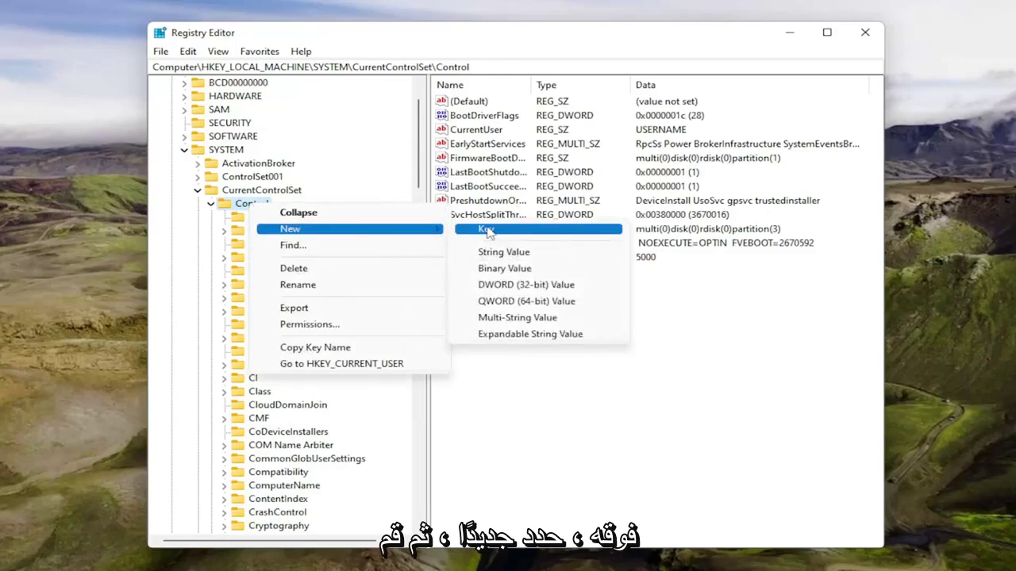
left_click(486, 230)
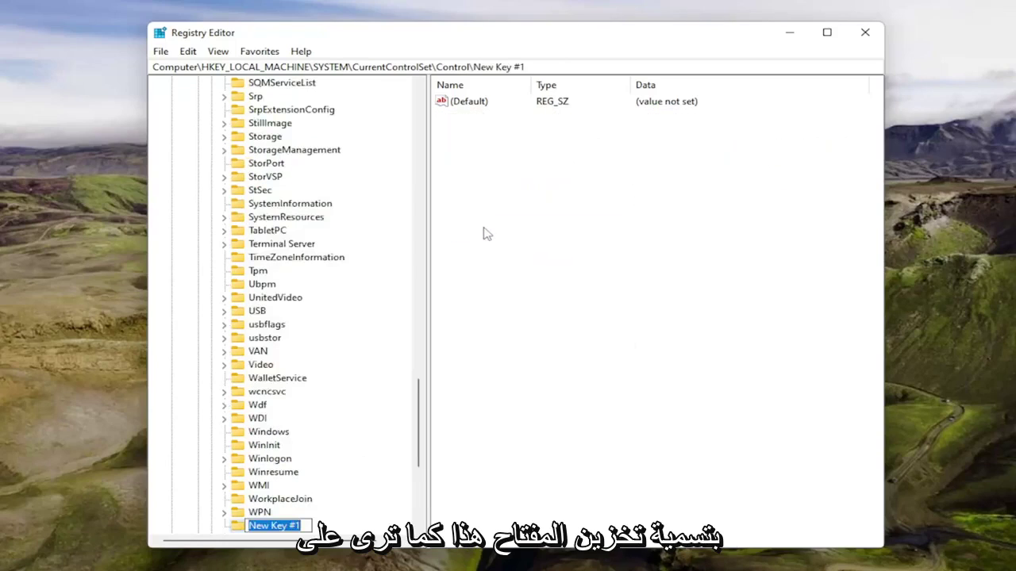
type("Storage")
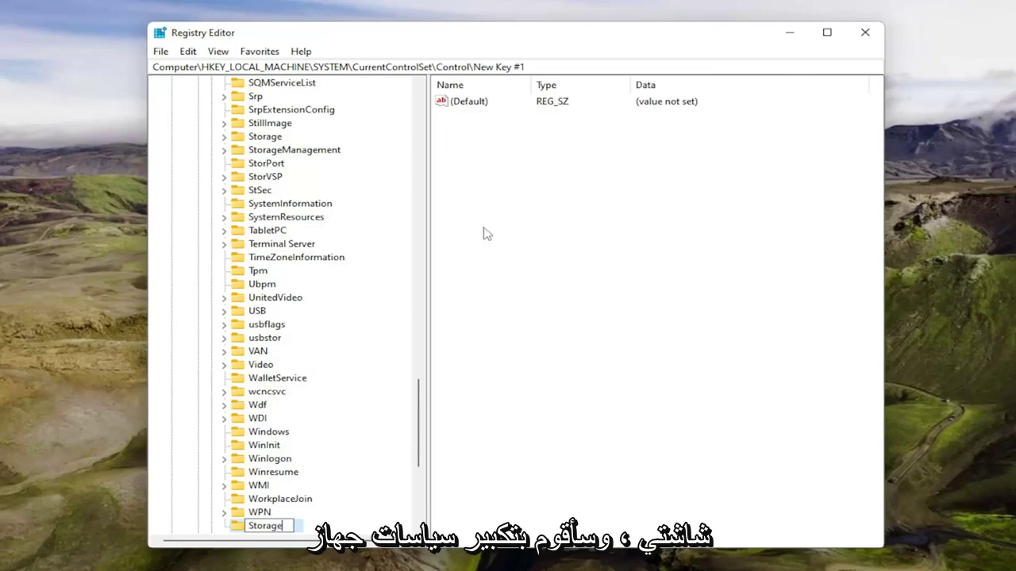
key("Return")
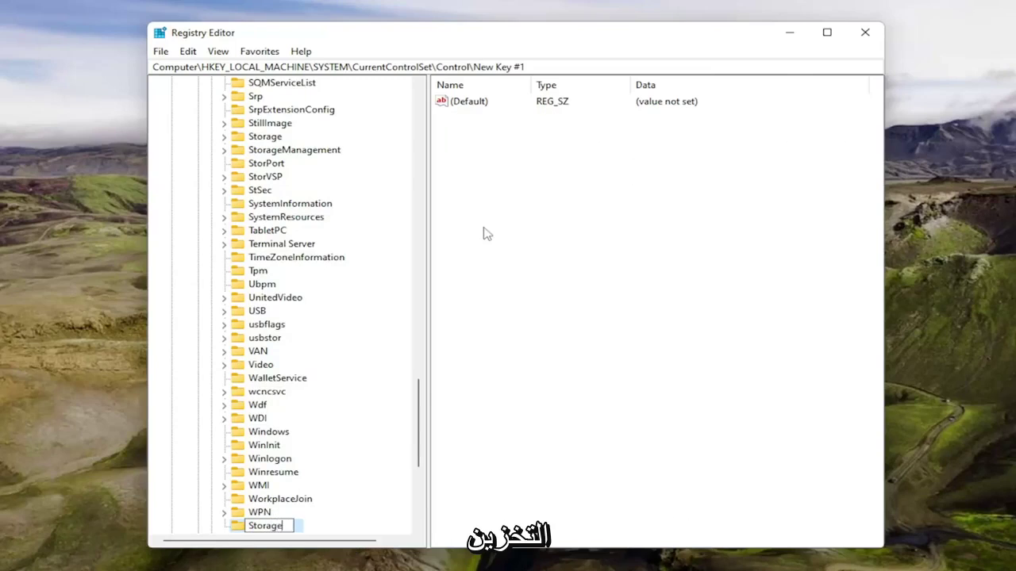
type("DevicePolicie")
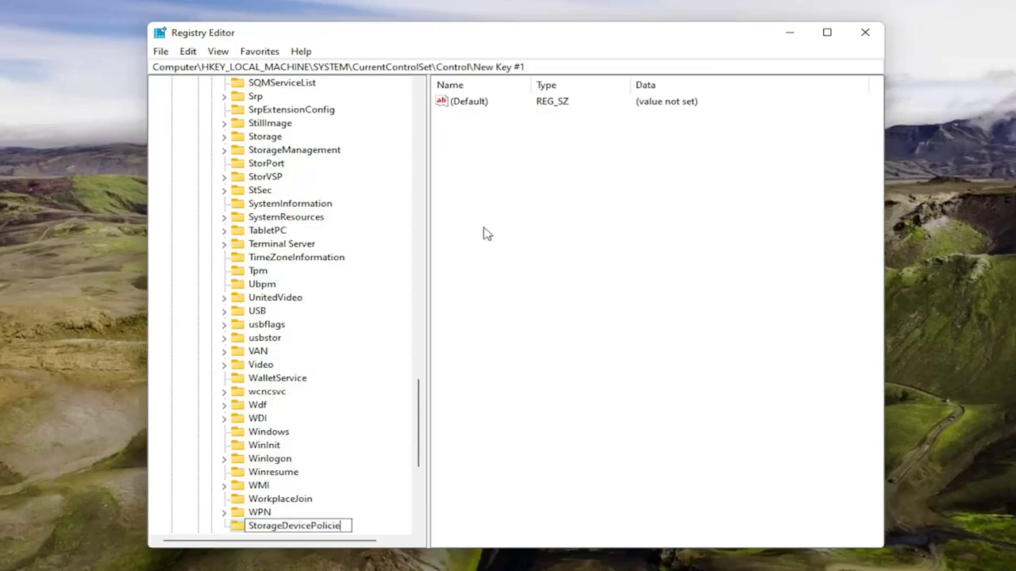
type("s")
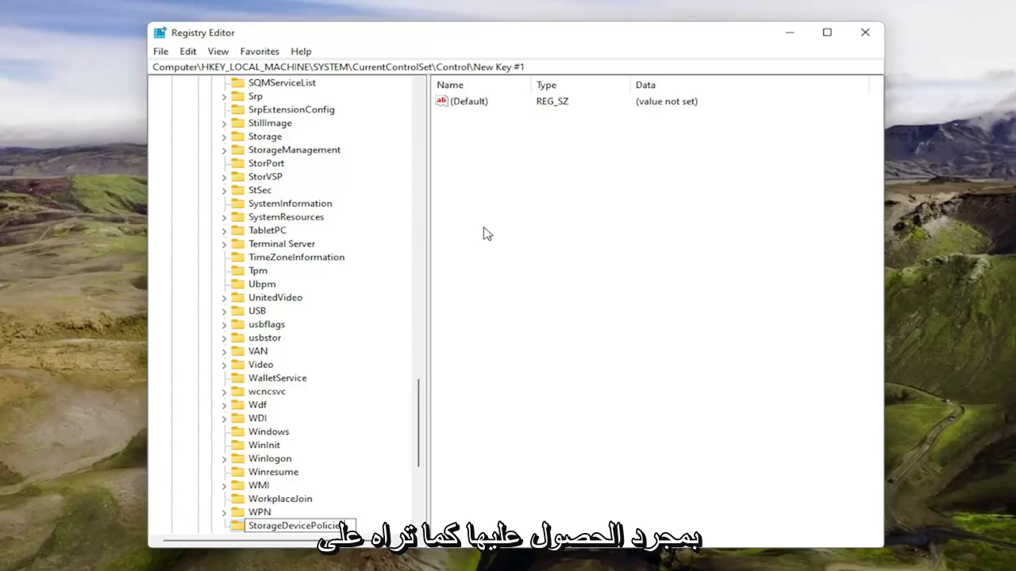
key("Return")
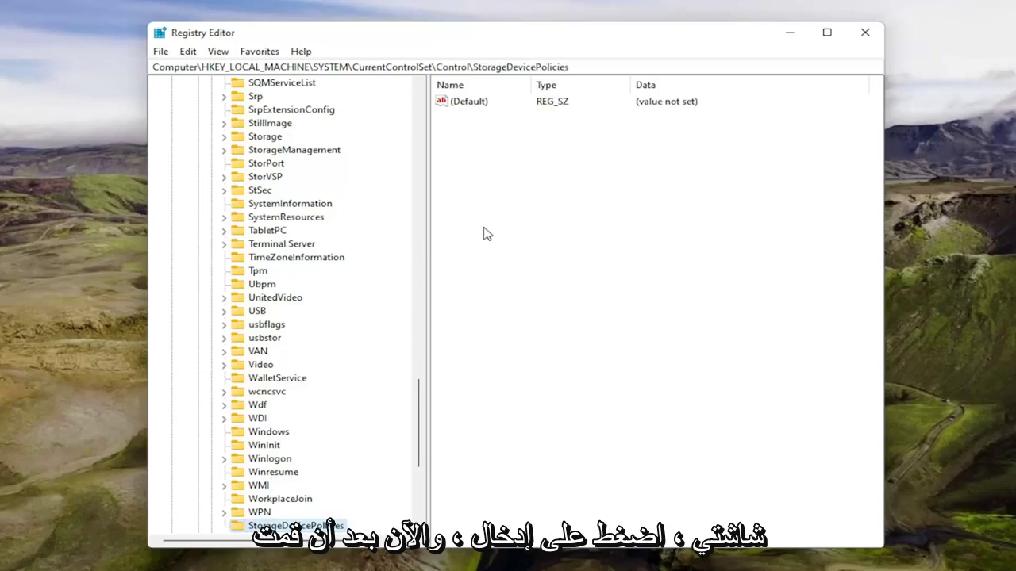
left_click(531, 172)
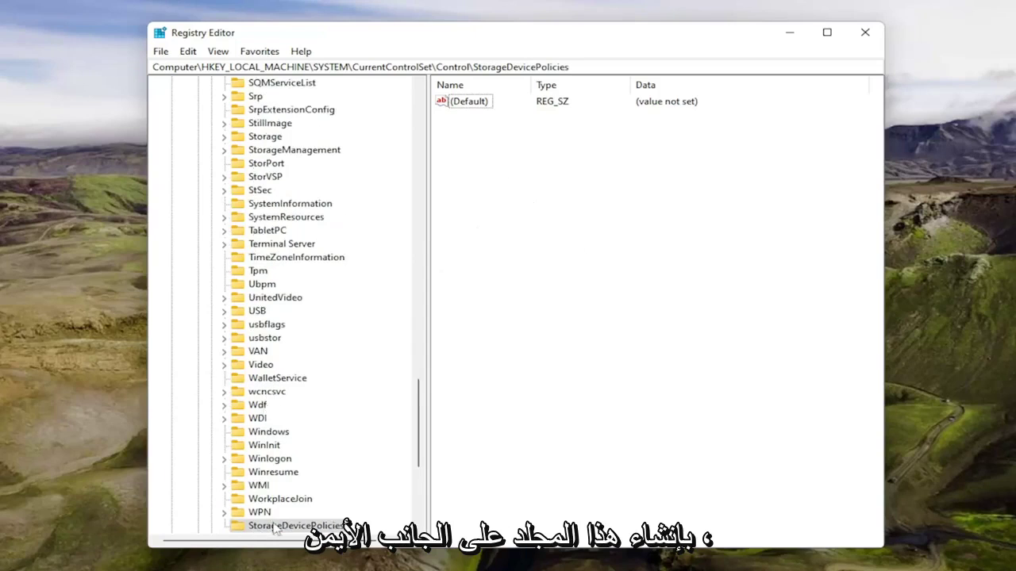
Add a DWORD (32-bit) value named WriteProtect to StorageDevicePolicies.
right_click(474, 149)
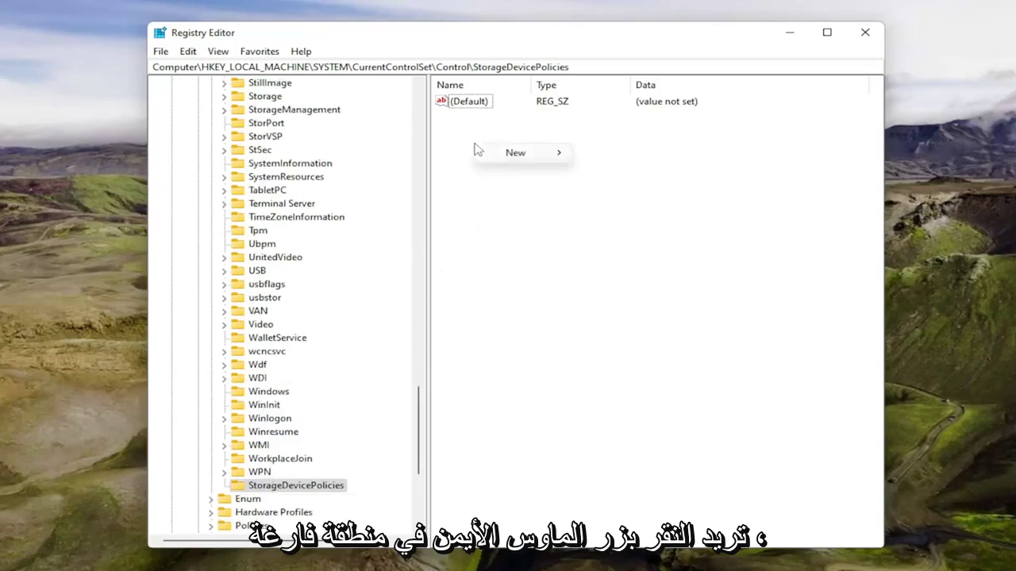
mouse_move(508, 158)
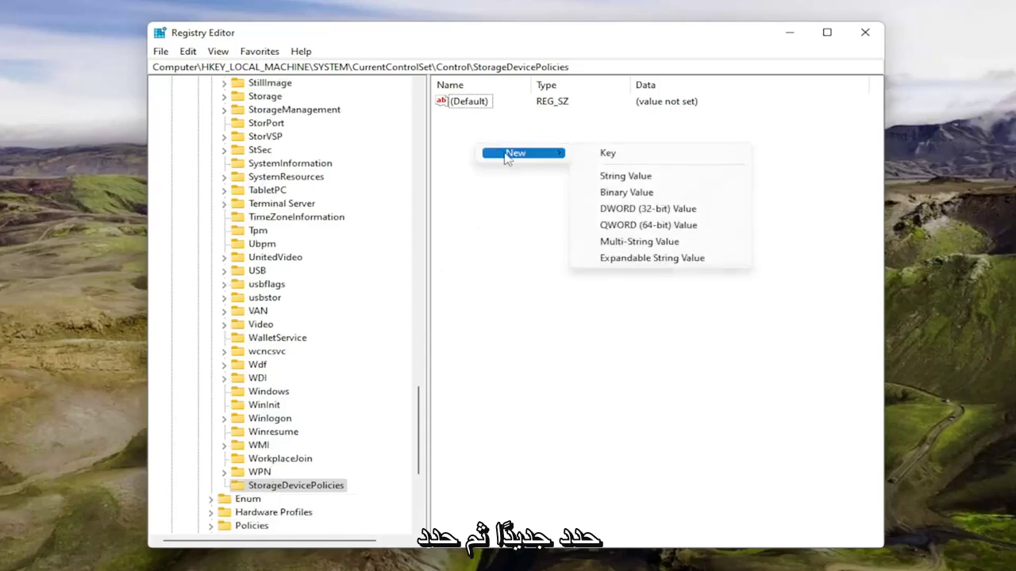
left_click(631, 213)
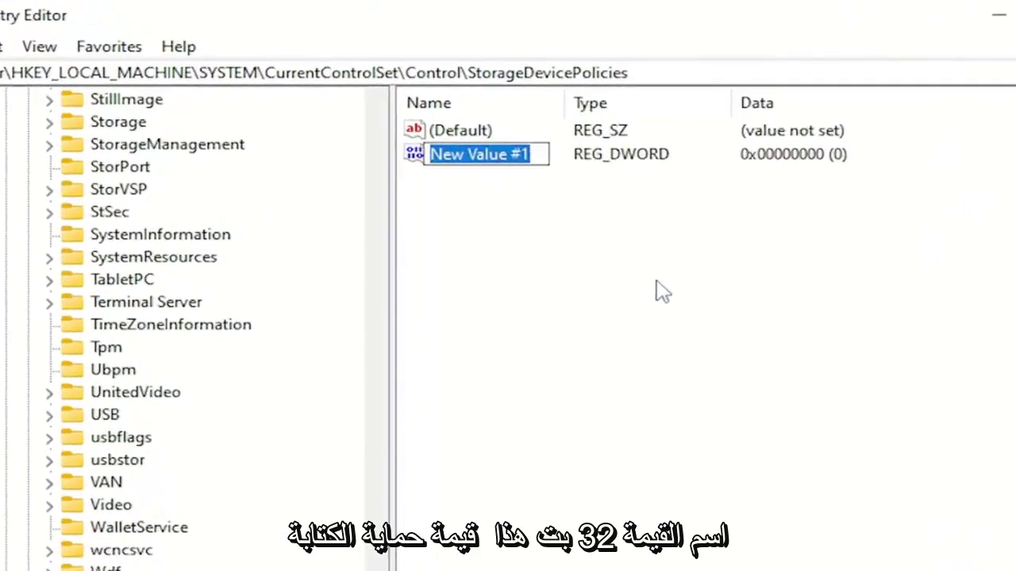
type("W")
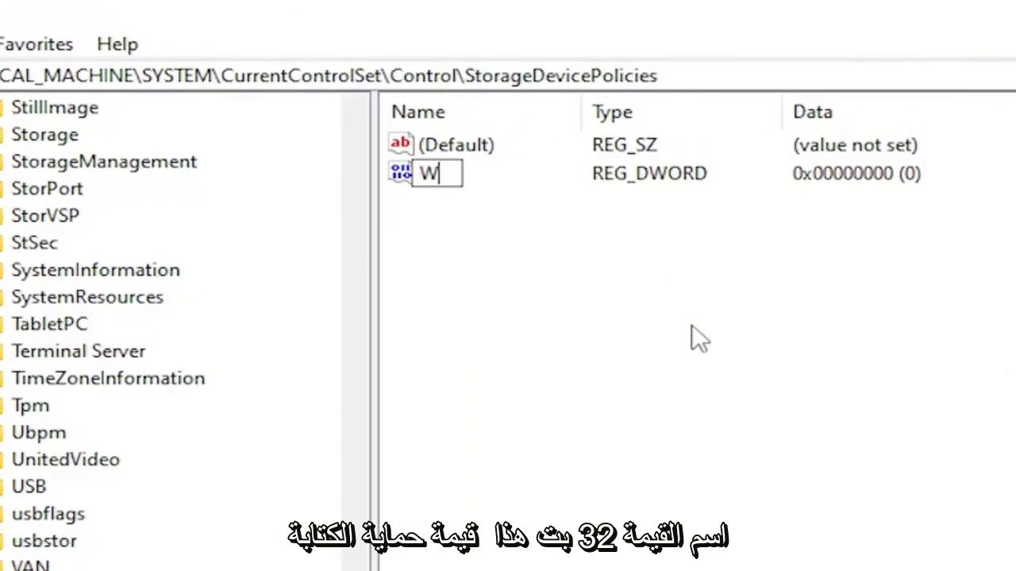
type("riteProt")
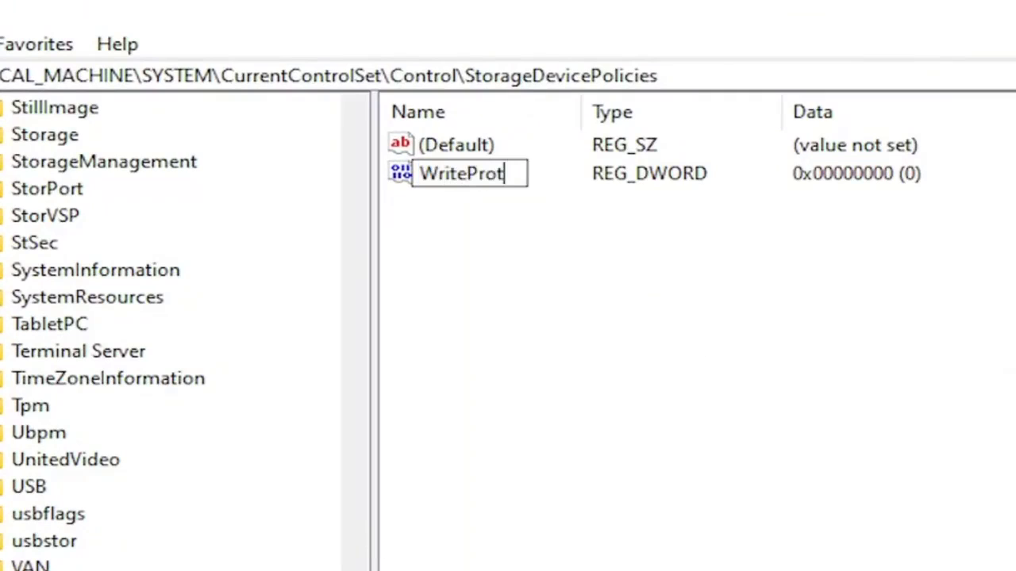
type("ect")
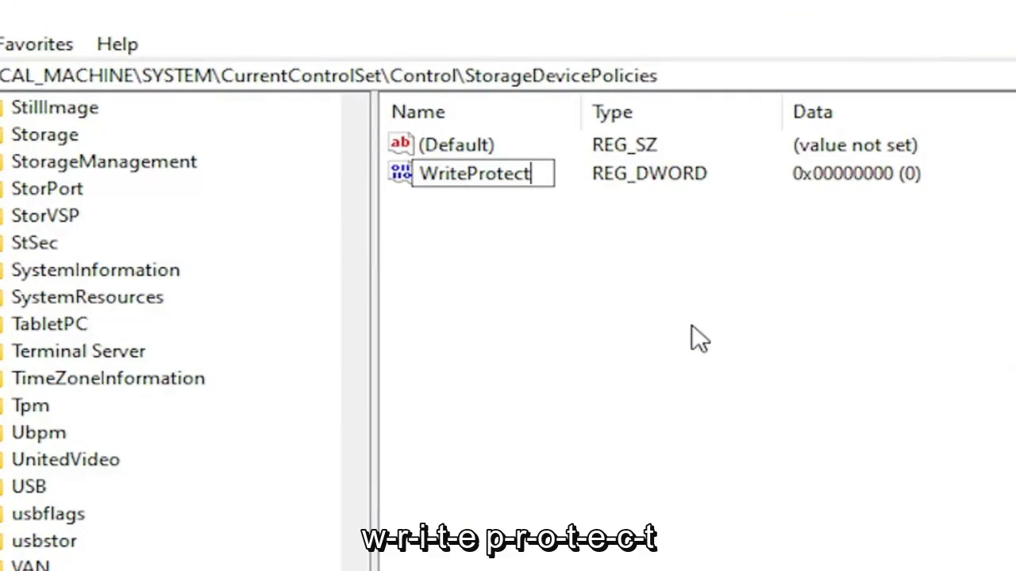
key("Return")
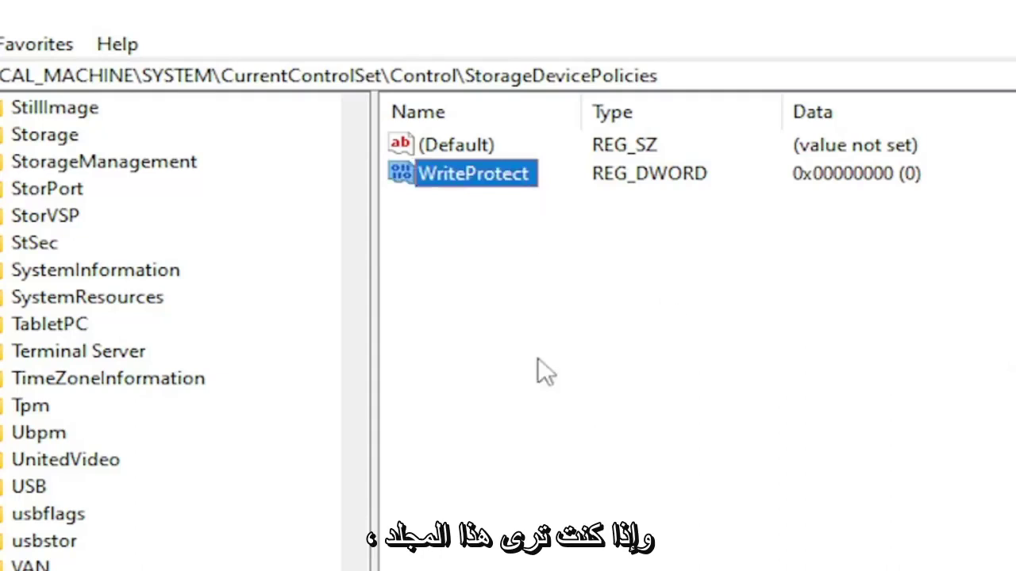
Open WriteProtect and confirm its value data stays at 0.
left_click(544, 370)
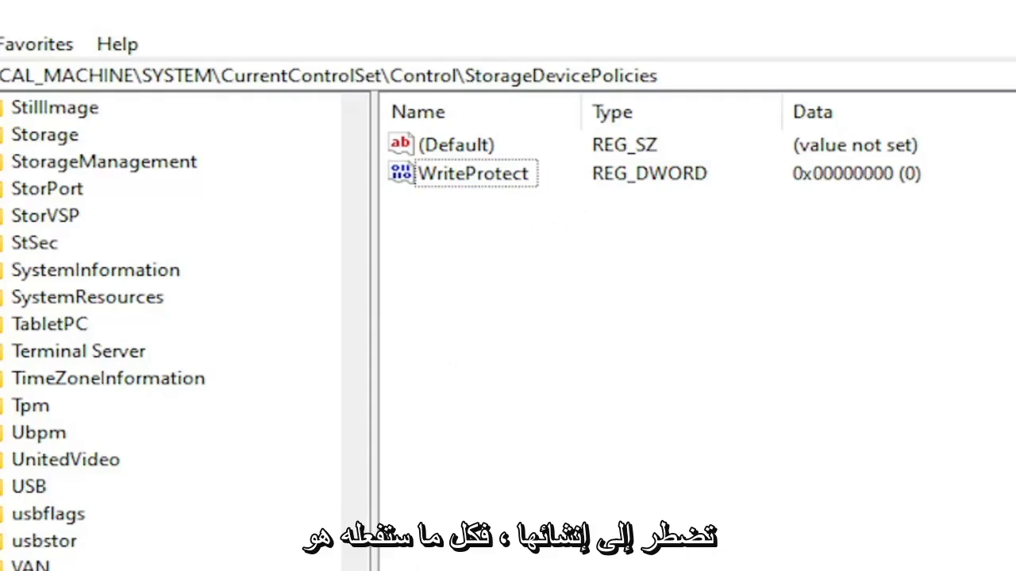
left_click(510, 183)
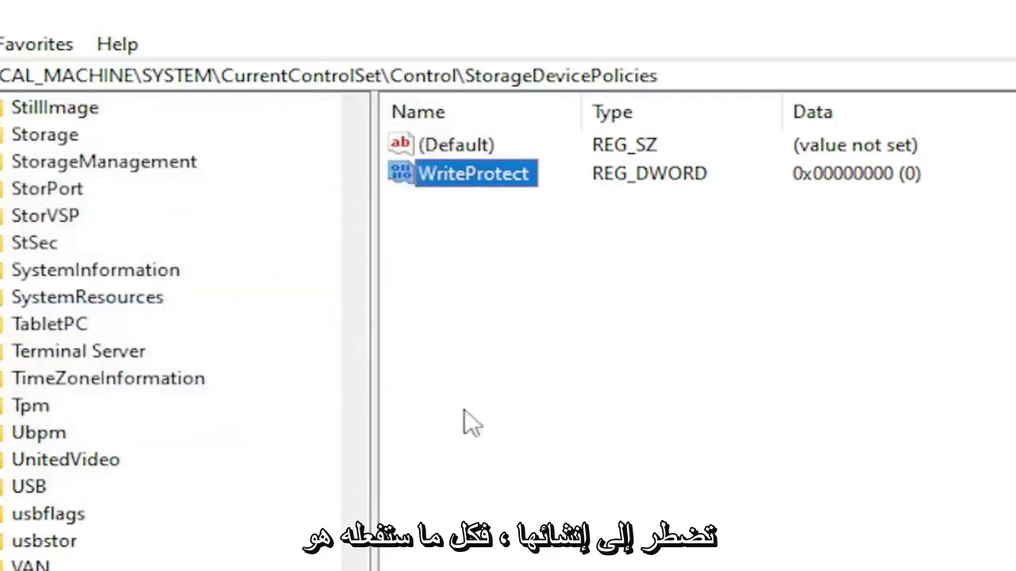
double_click(468, 176)
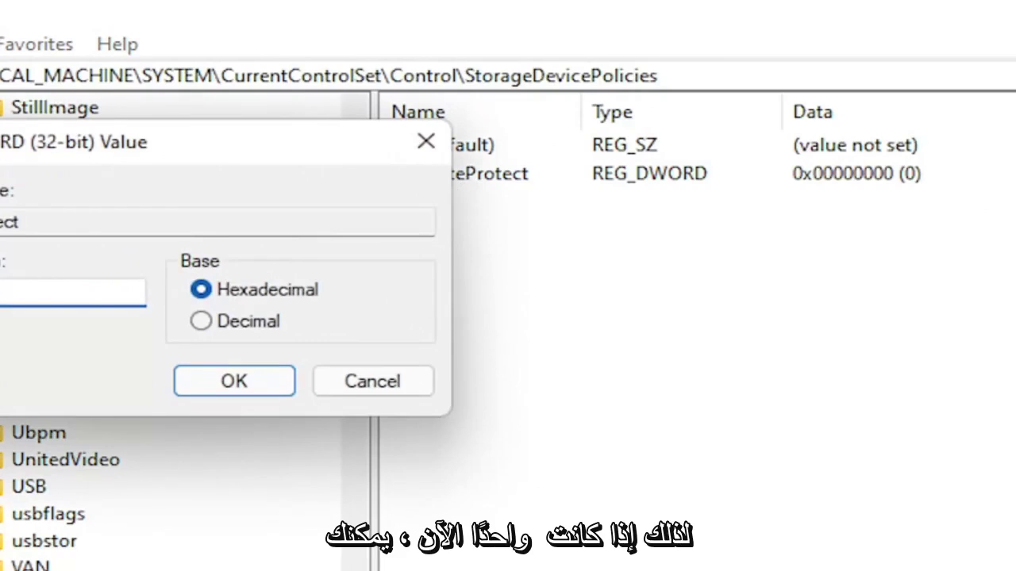
left_click(254, 381)
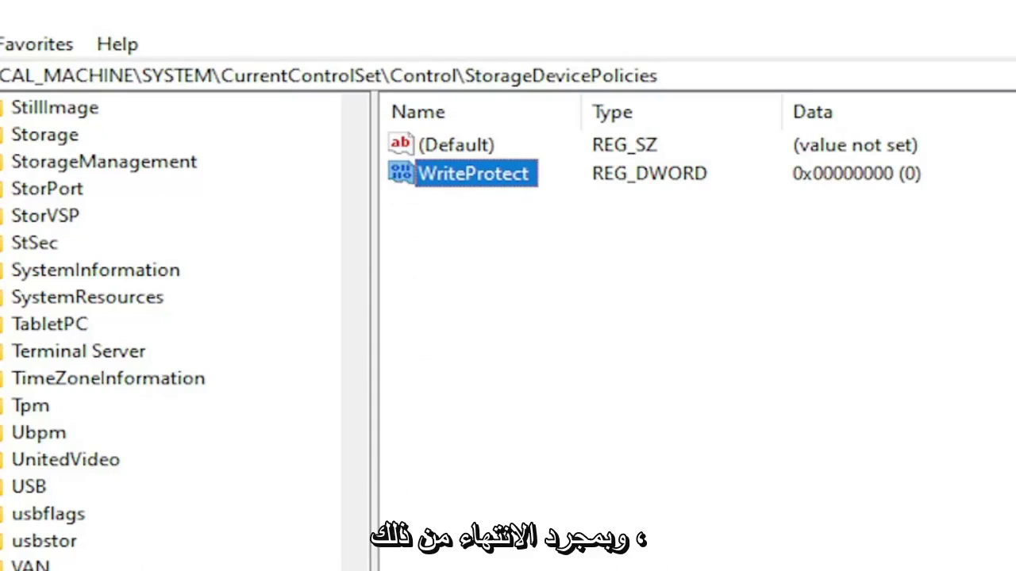
Collapse the Control, CurrentControlSet, SYSTEM and HKEY_LOCAL_MACHINE branches and close Registry Editor.
scroll(170, 317, "up", 20)
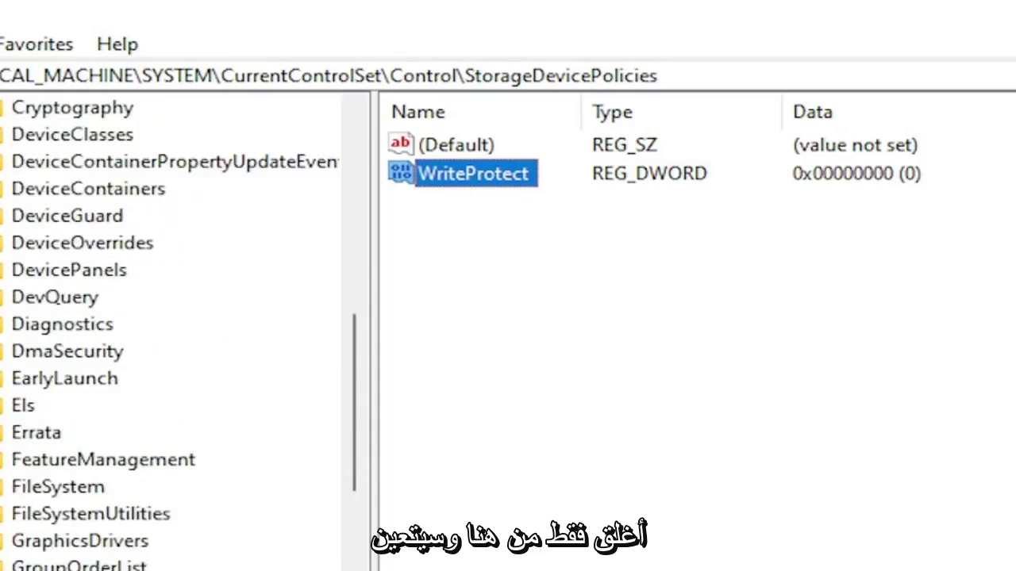
left_click(0, 270)
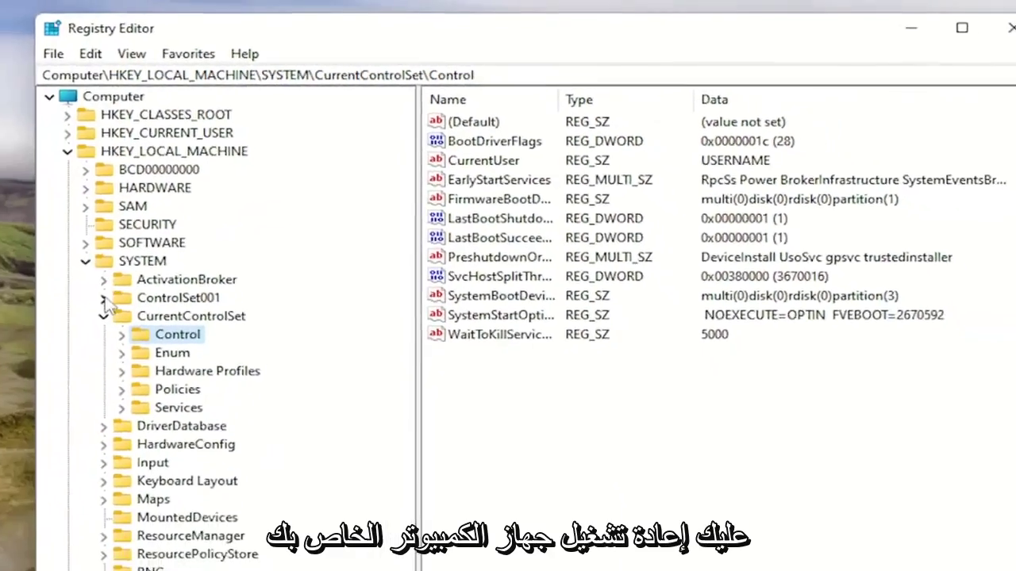
left_click(0, 243)
left_click(218, 201)
left_click(206, 127)
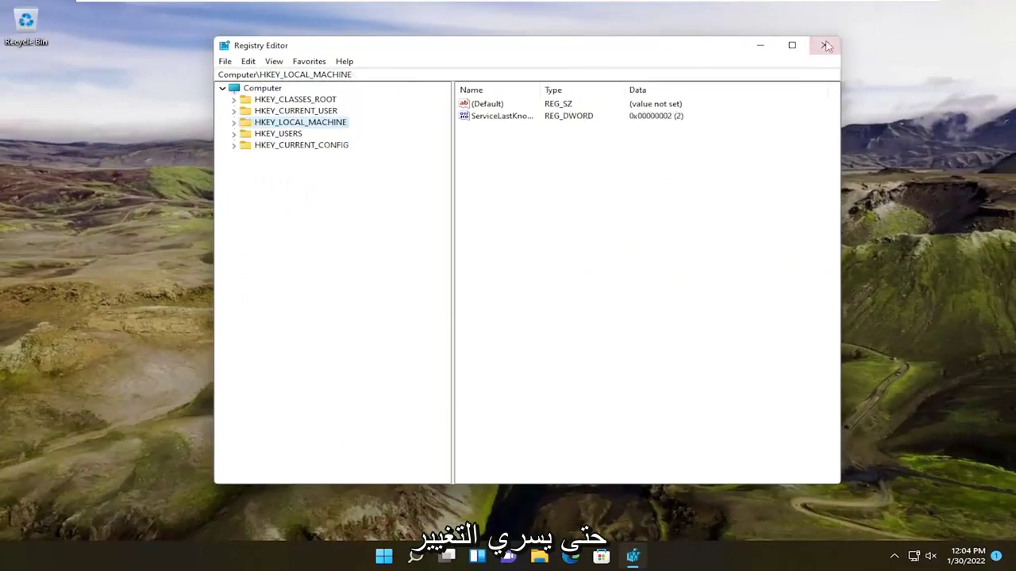
left_click(856, 42)
Bring up the Start button's system menu showing the Shut down or sign out options.
right_click(399, 556)
mouse_move(389, 505)
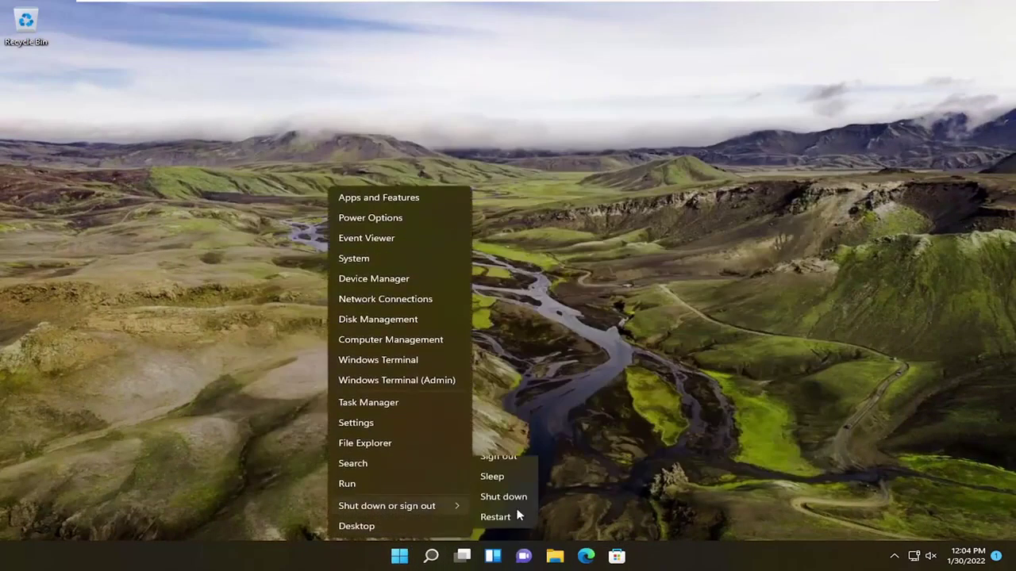